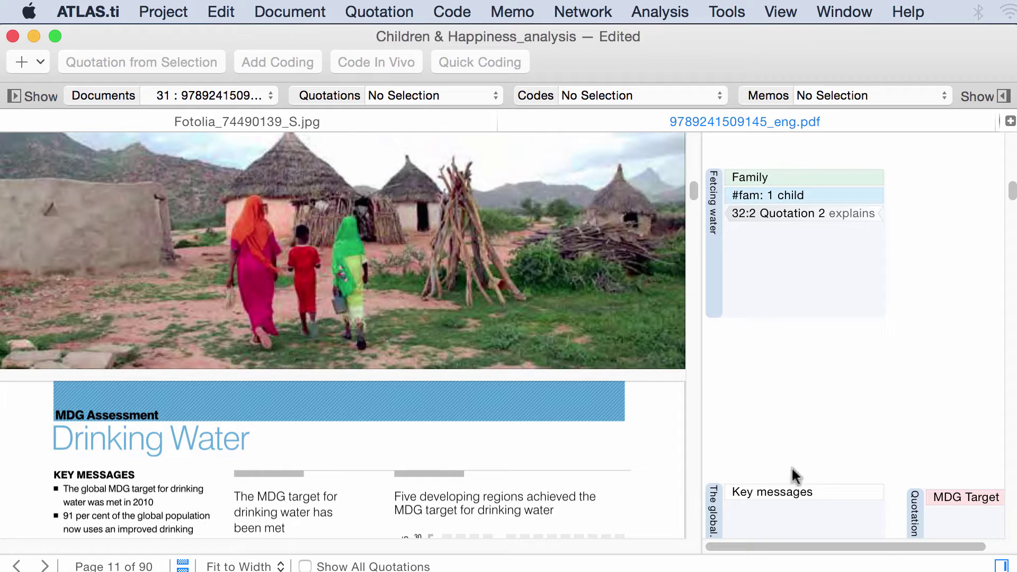
Open the Codes Documents Table from the Analysis menu
click(659, 13)
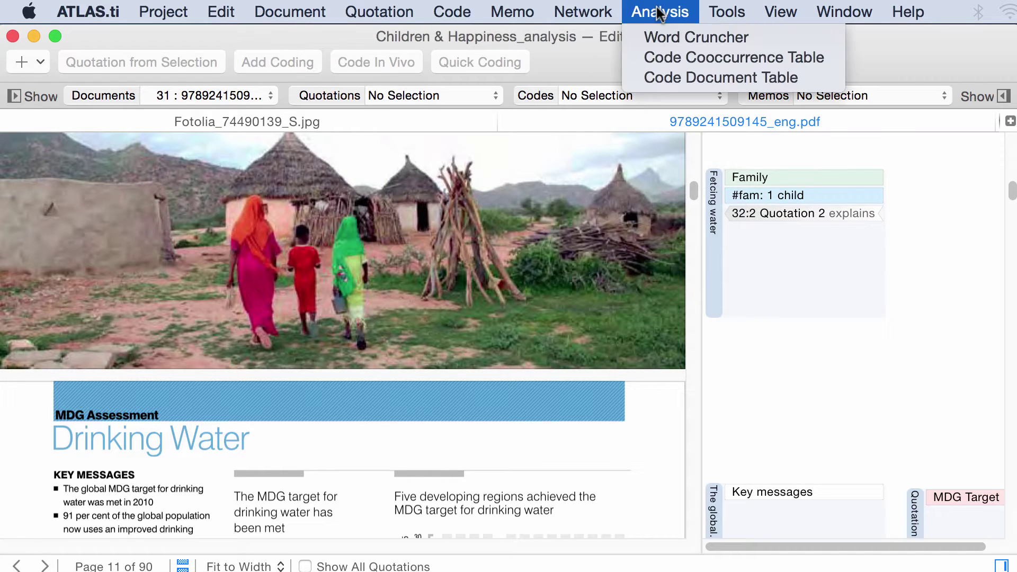
click(674, 77)
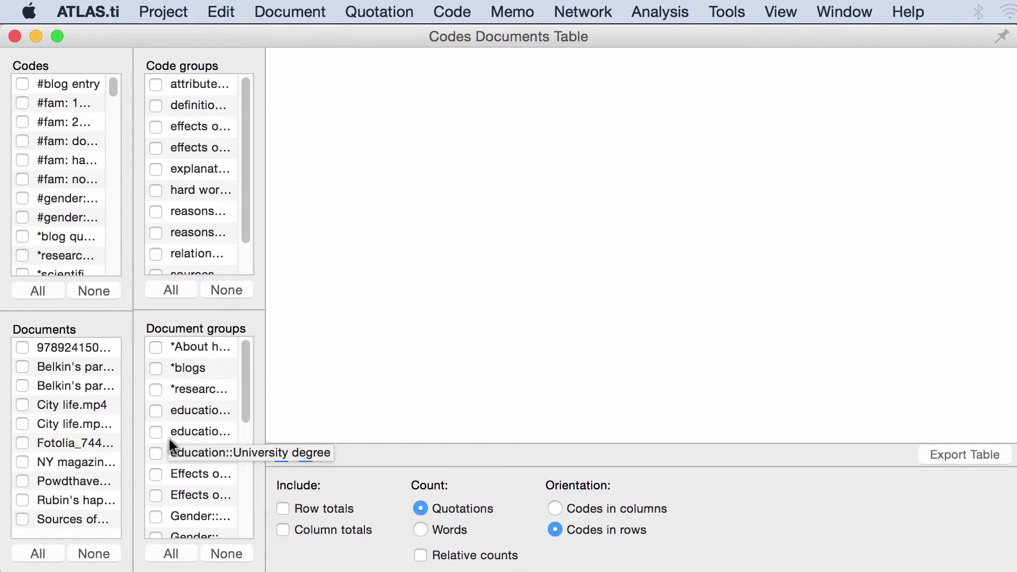
Include all codes and all documents, then scroll the filled table to review its quotation counts
click(43, 290)
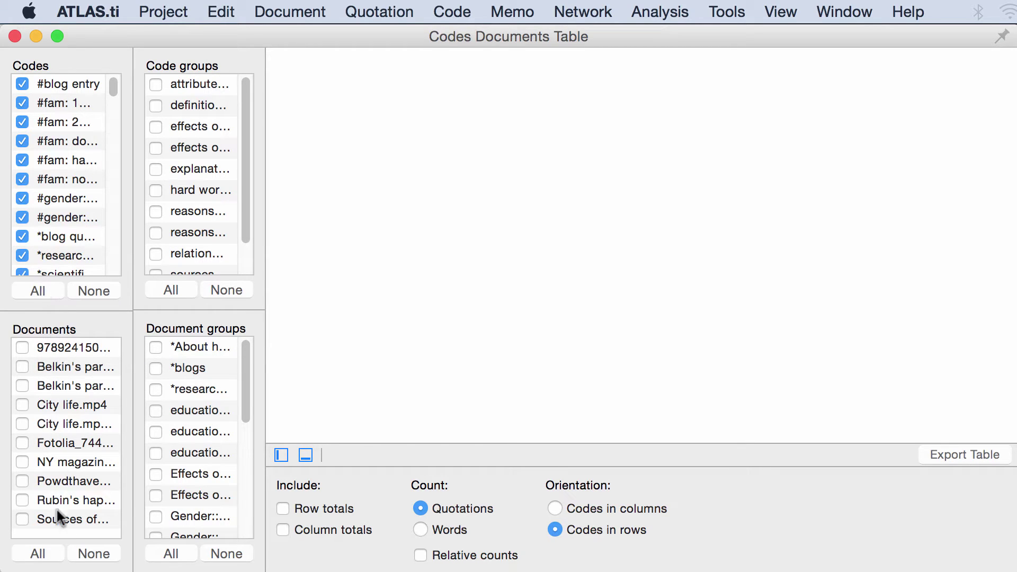
click(46, 553)
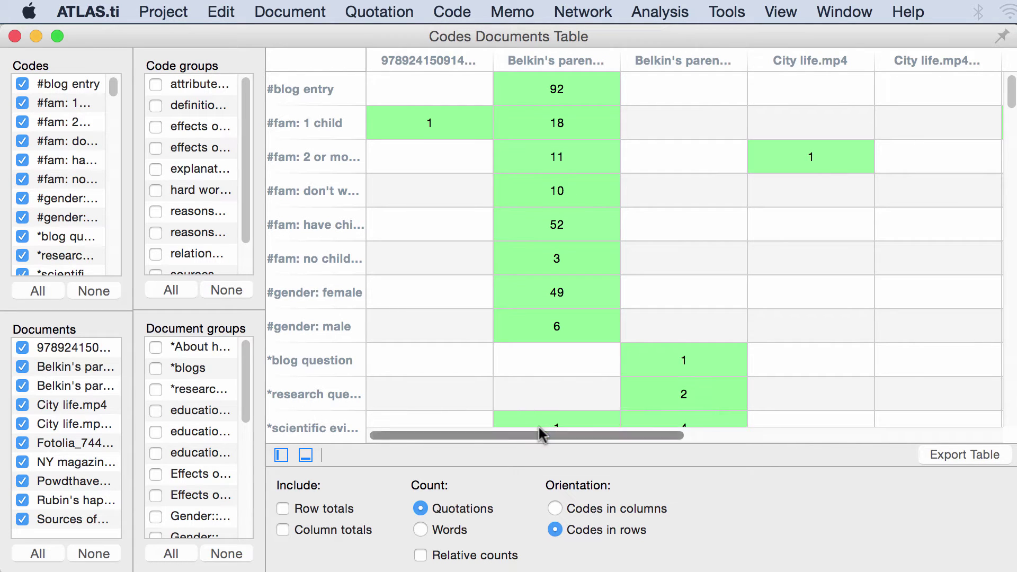
scroll(538, 426, right, 10)
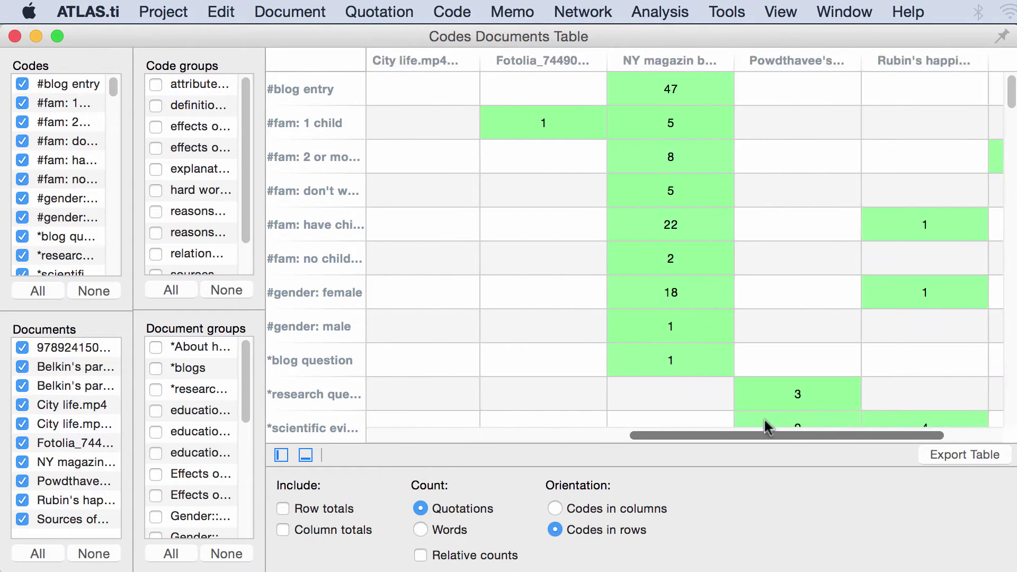
scroll(764, 420, left, 10)
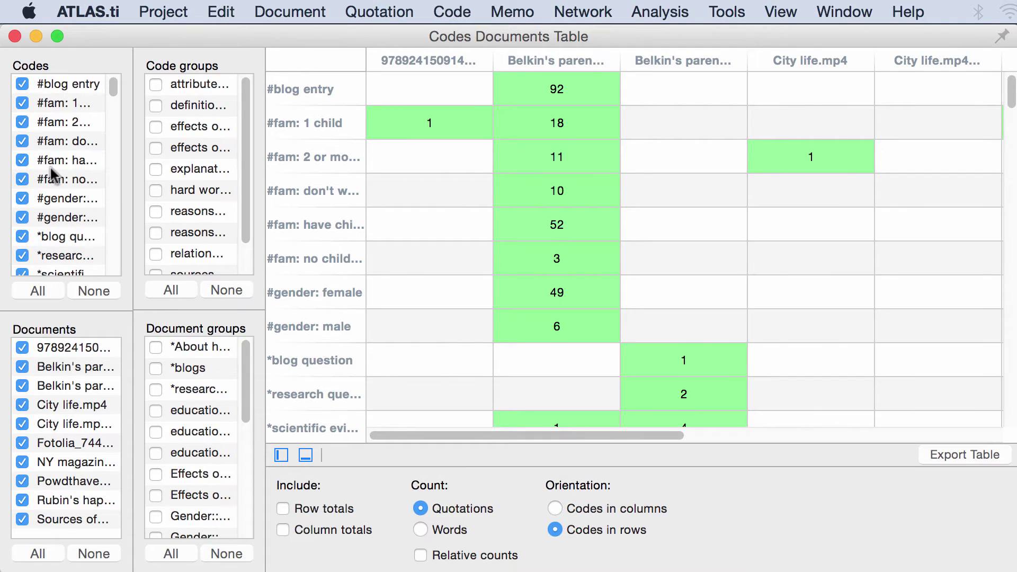
click(22, 83)
click(22, 102)
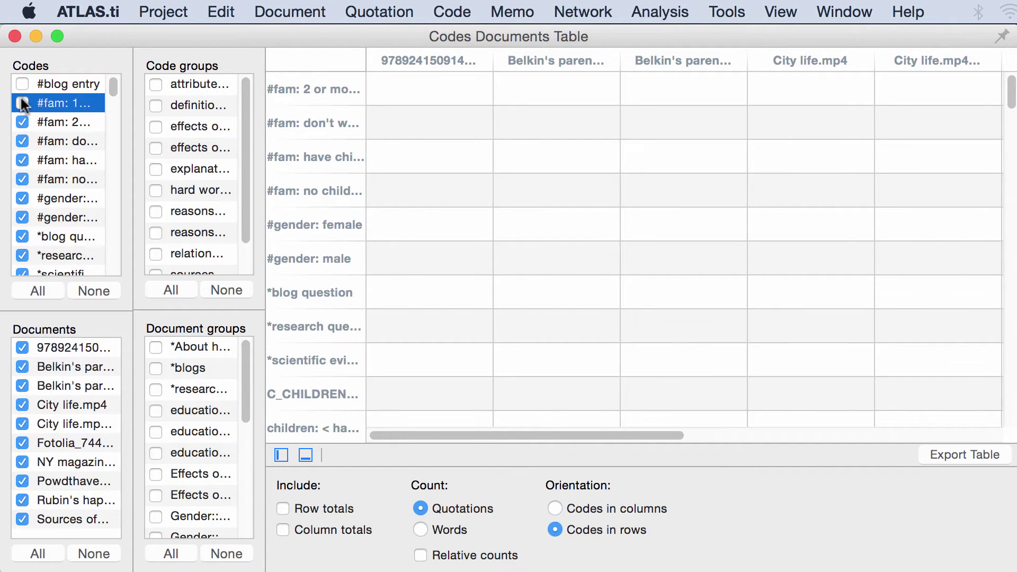
click(22, 119)
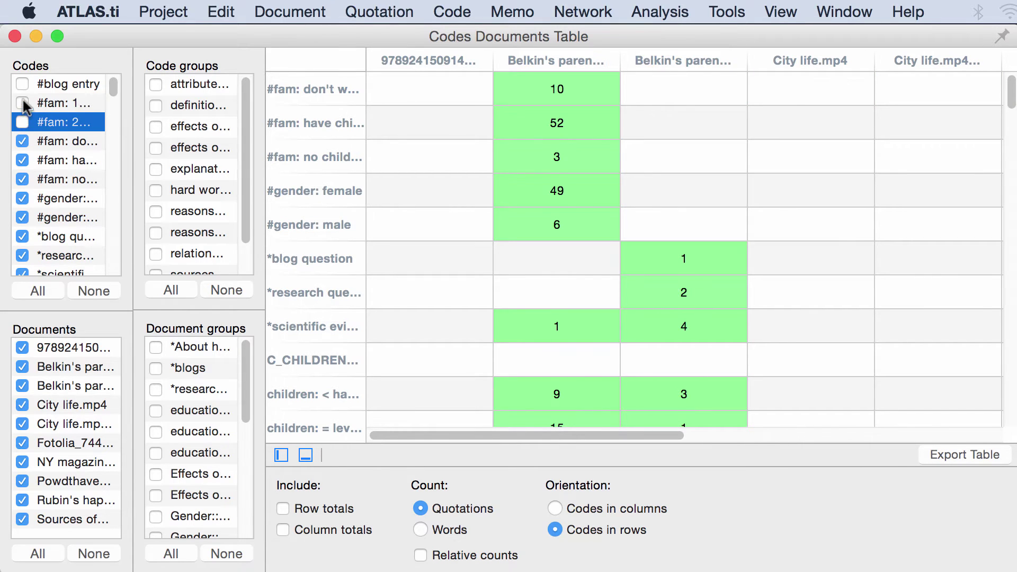
click(22, 103)
click(22, 84)
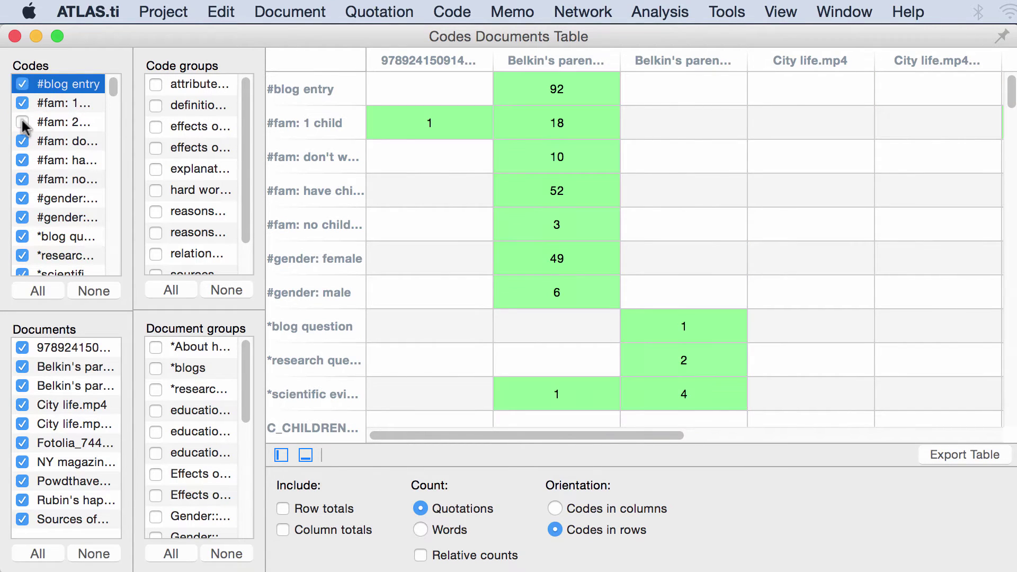
click(22, 122)
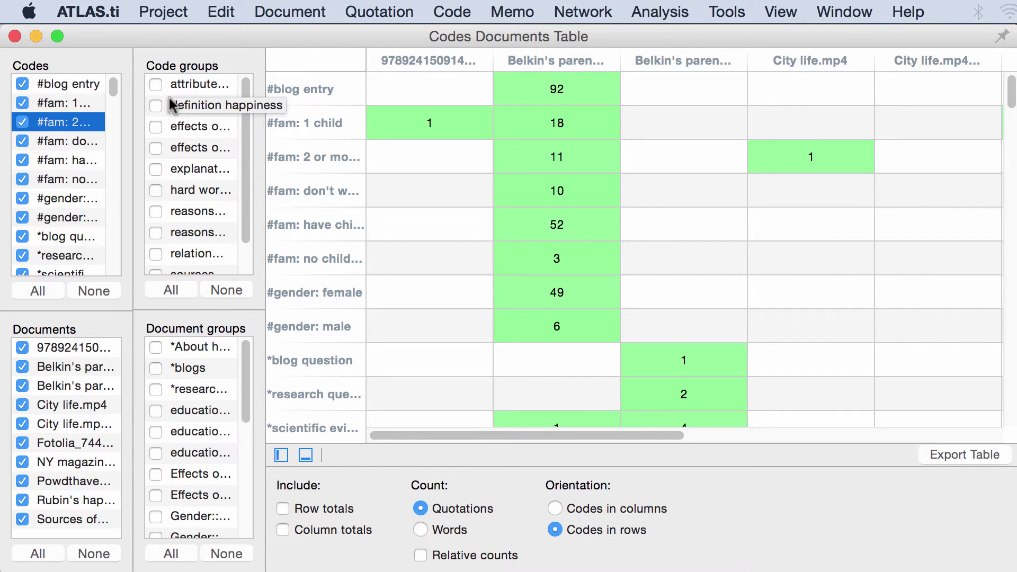
Clear all codes and documents, then count the attribute codes group within the *blogs document group
click(85, 291)
click(90, 555)
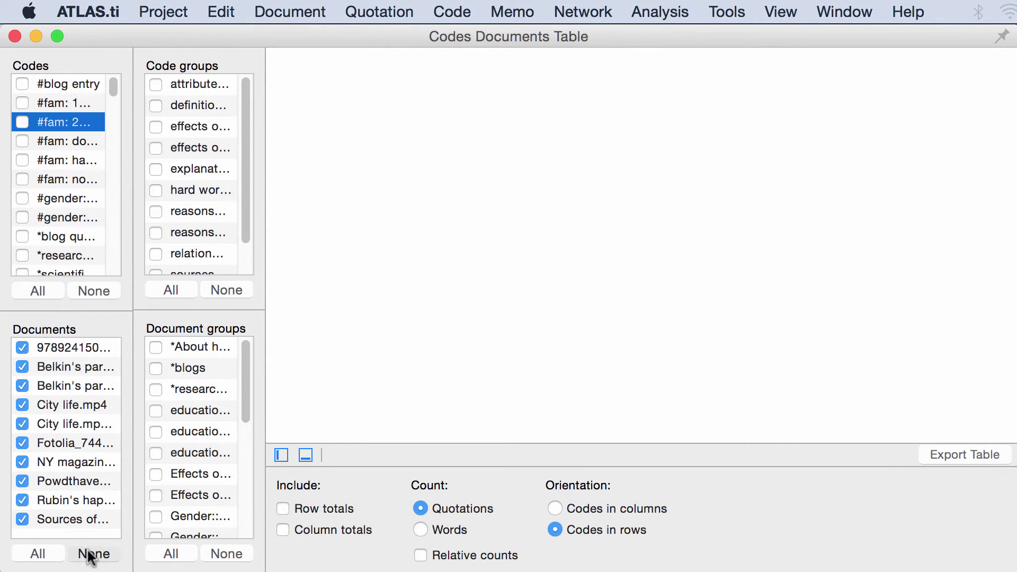
click(156, 84)
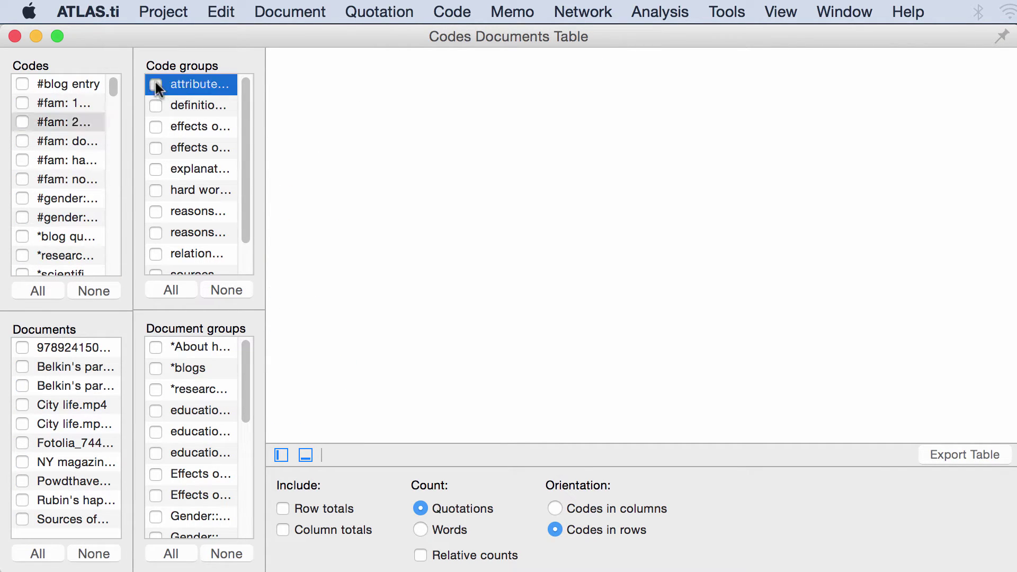
click(157, 366)
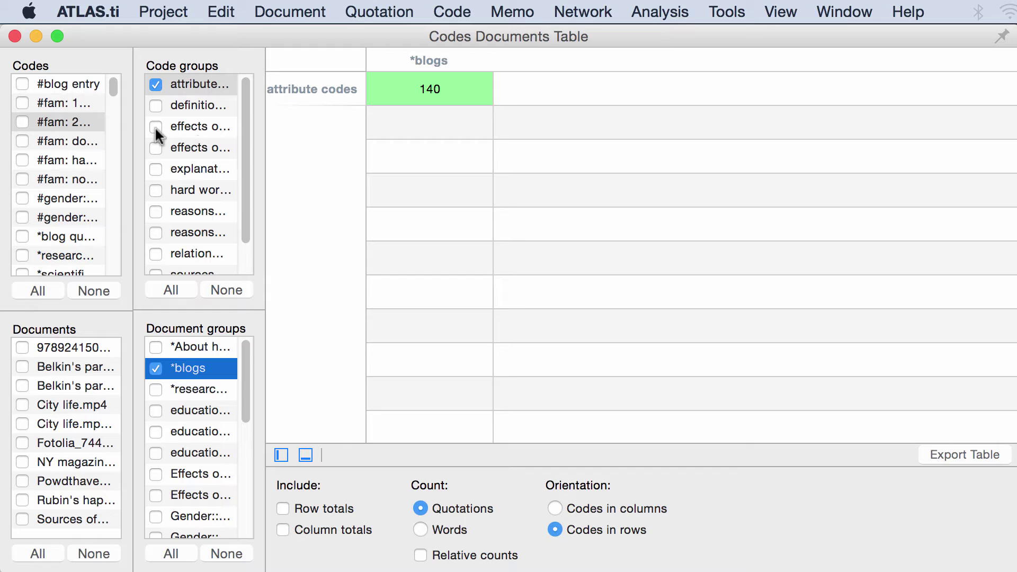
Add the definition happiness and effects code groups and *About happiness, then clear all document groups
click(155, 105)
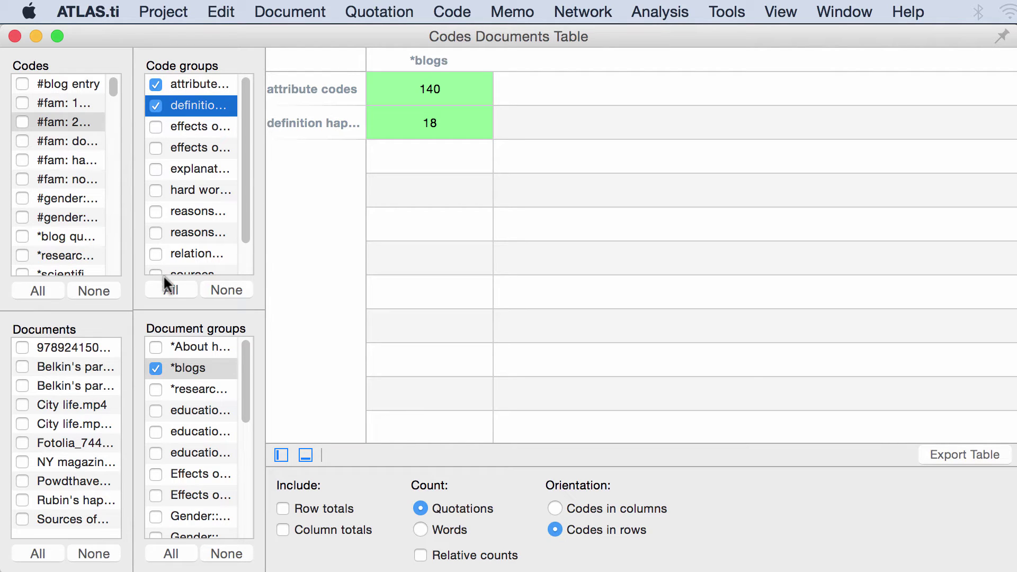
click(156, 127)
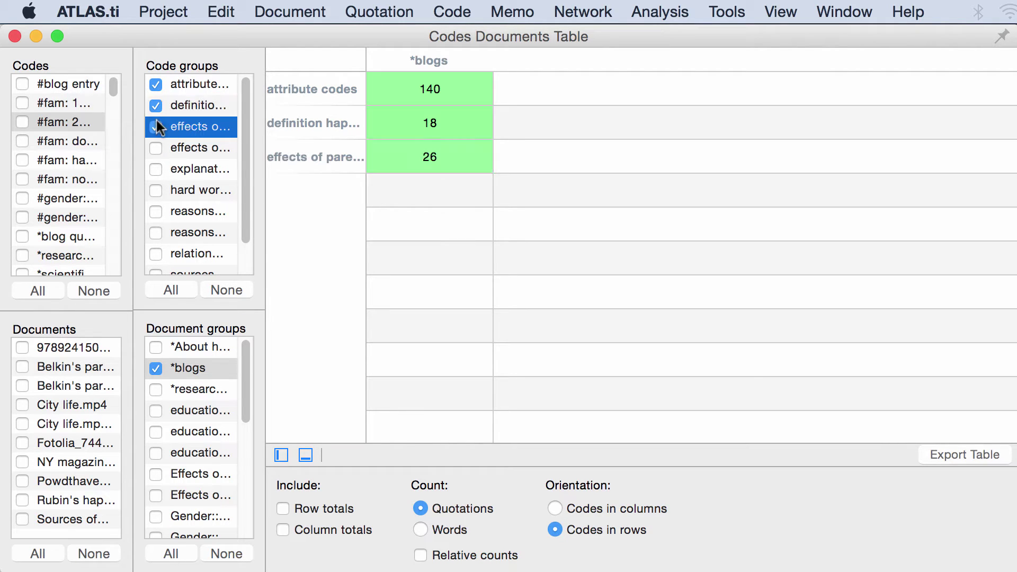
click(157, 348)
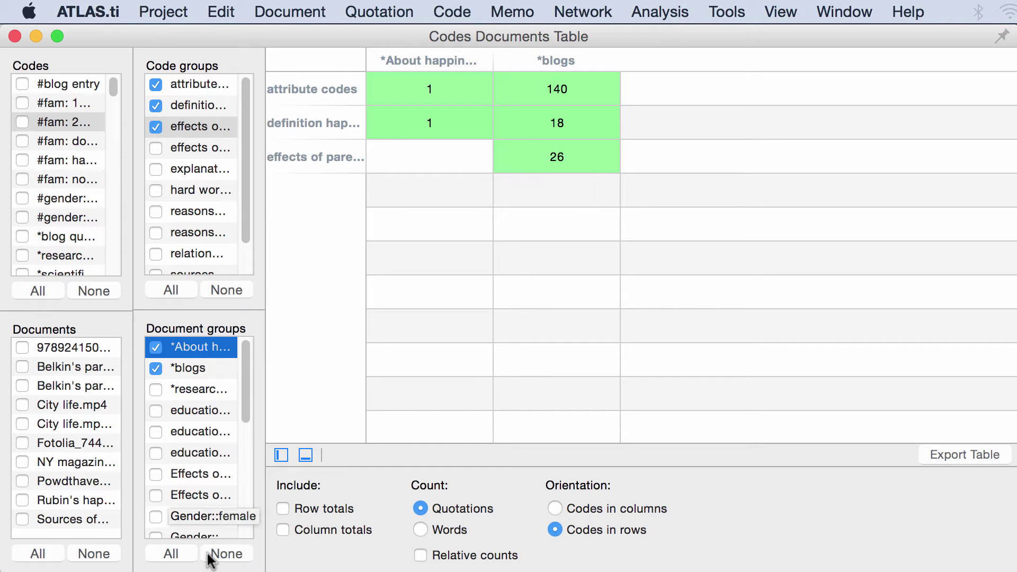
click(224, 555)
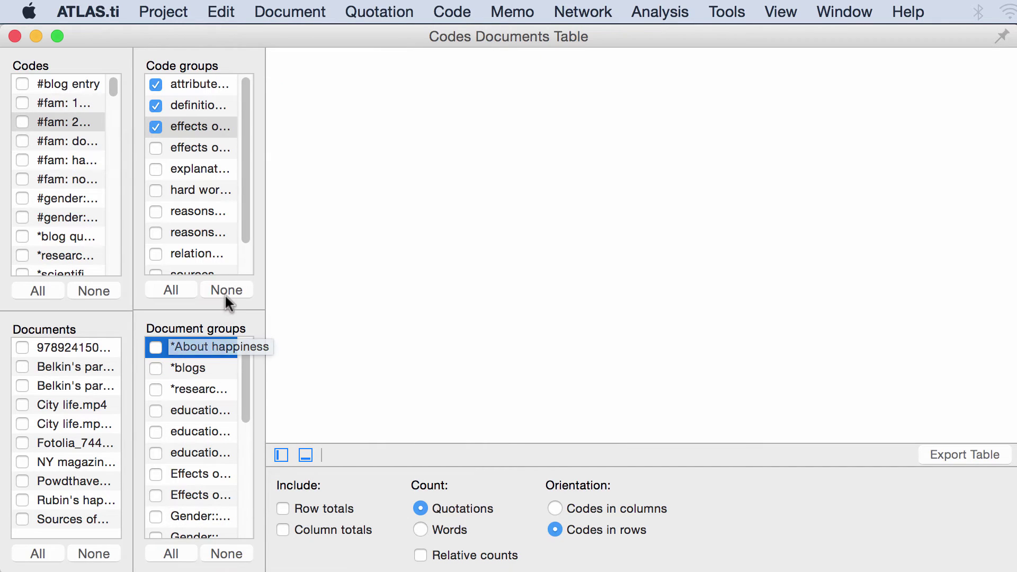
Clear the code groups, re-include every code and document, and switch the counts to words
click(225, 294)
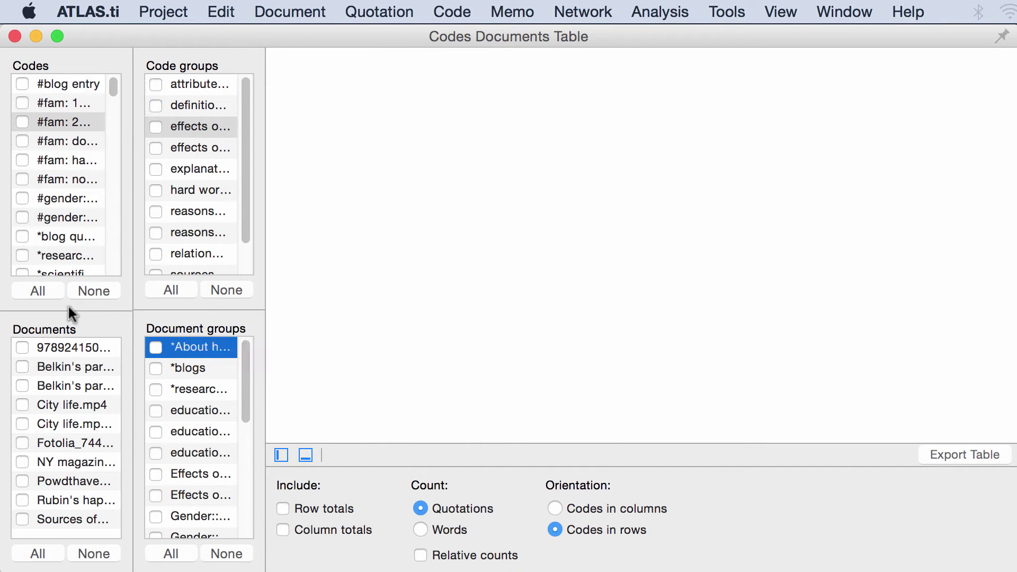
click(39, 291)
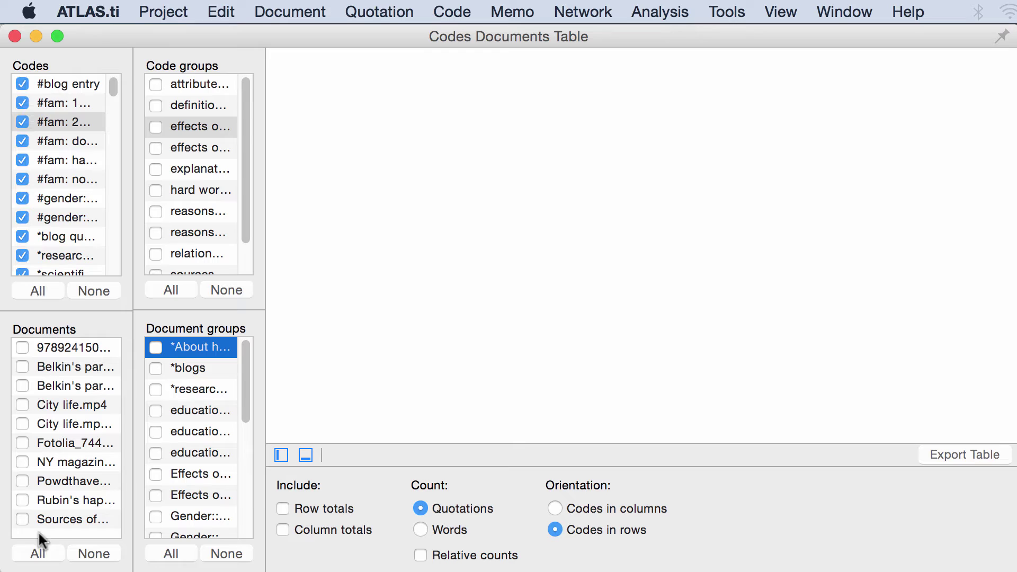
click(38, 554)
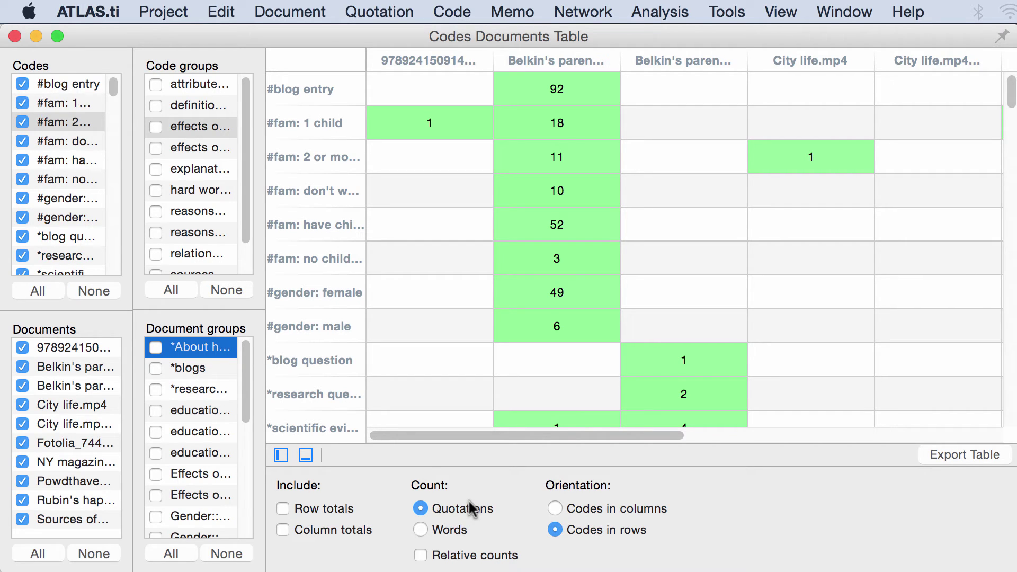
click(419, 530)
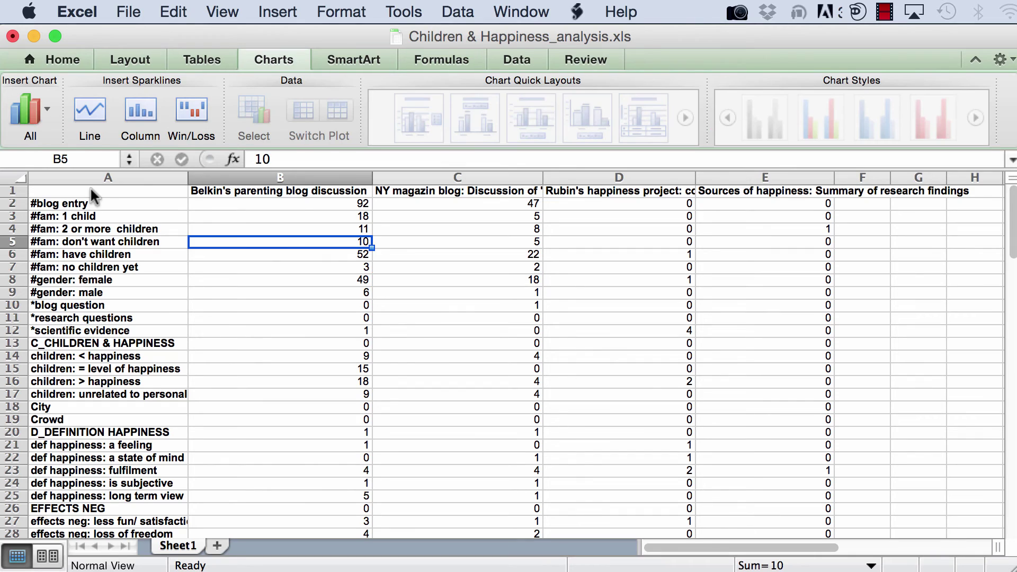
Insert a clustered column chart of A1:C8 and enlarge it by dragging its corners
click(90, 191)
drag(90, 190, 462, 283)
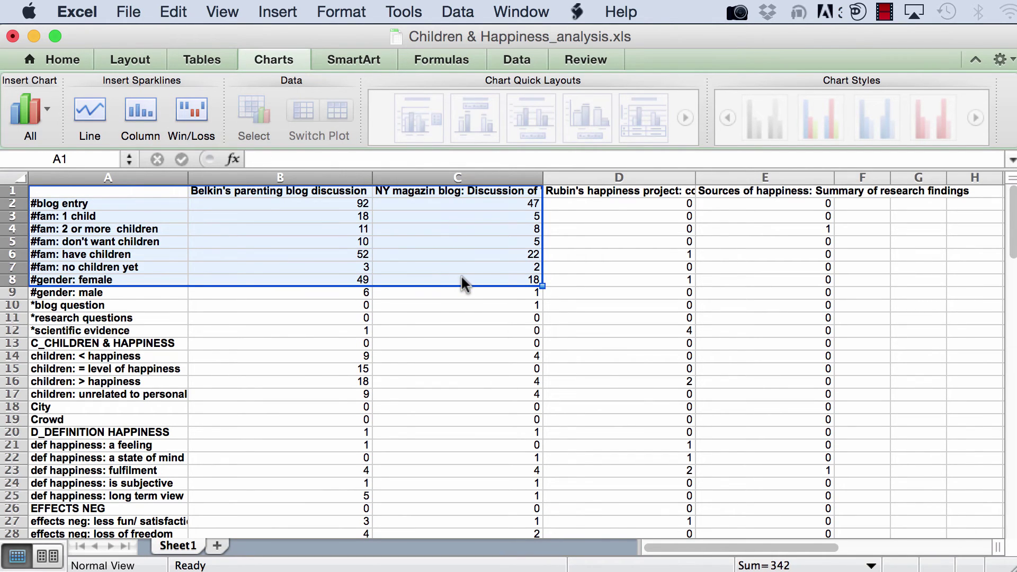
click(49, 107)
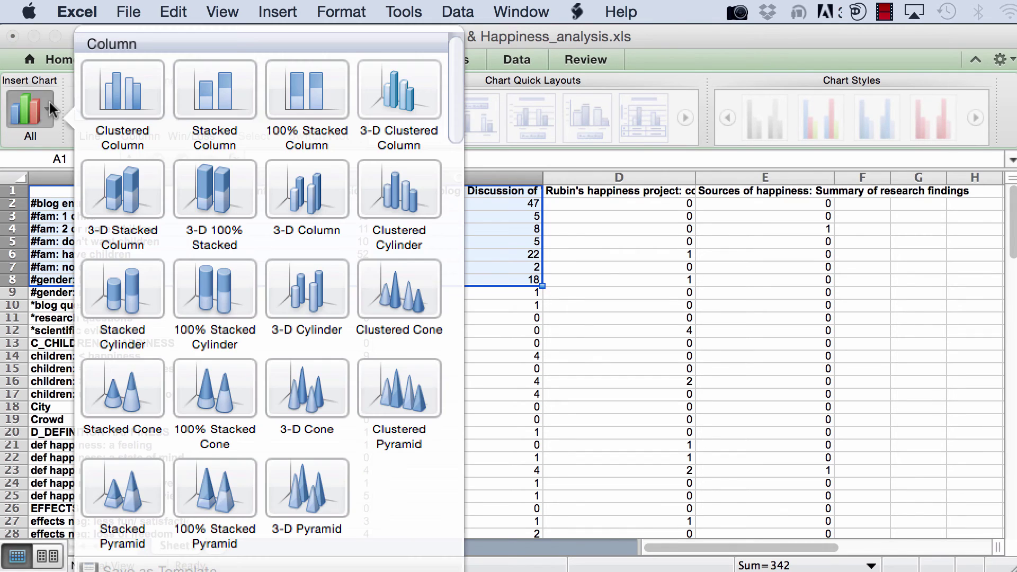
click(140, 83)
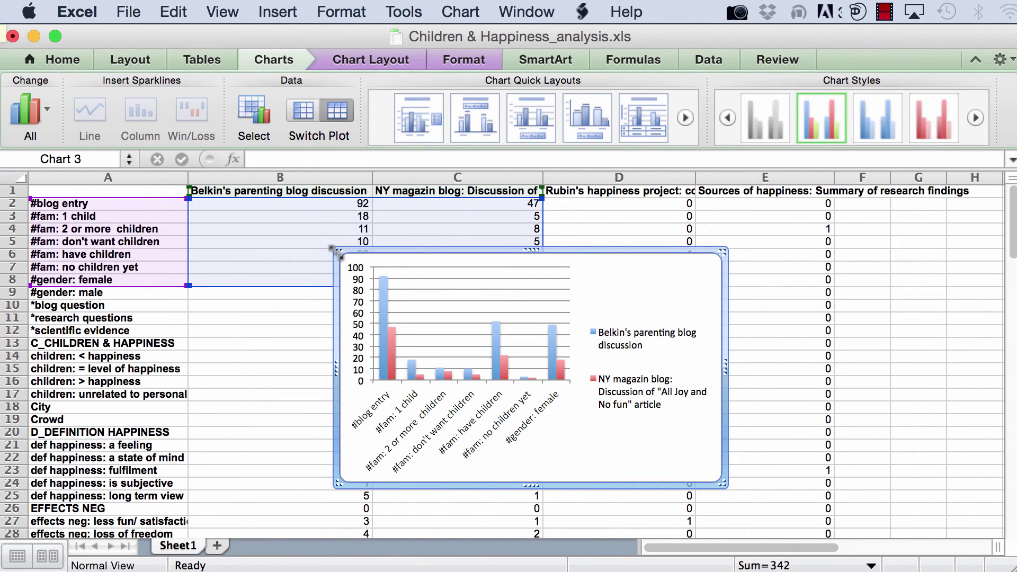
drag(334, 249, 45, 186)
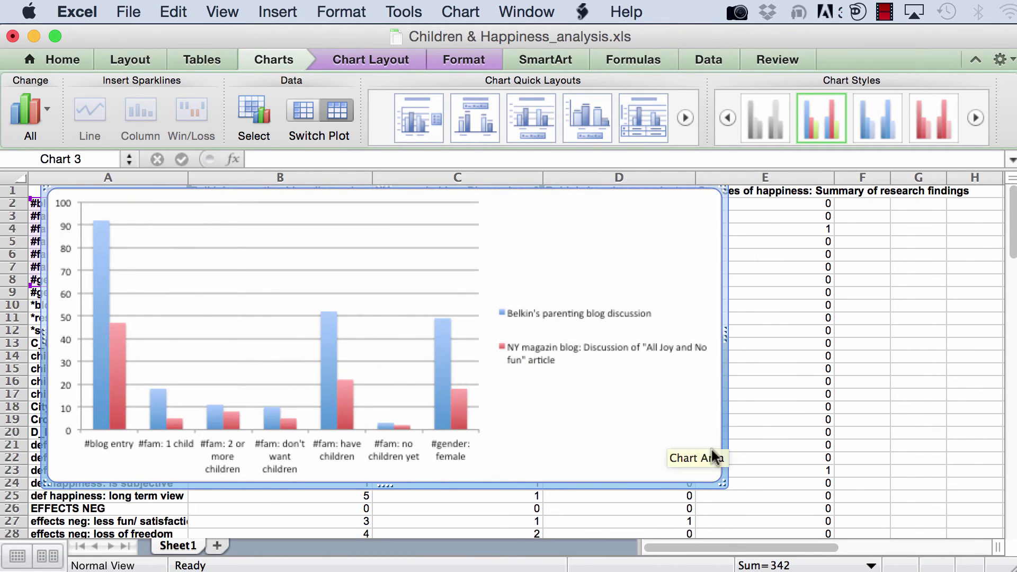
drag(724, 484, 819, 528)
Apply the first Quick Layout and clear the Chart Title placeholder text
click(413, 119)
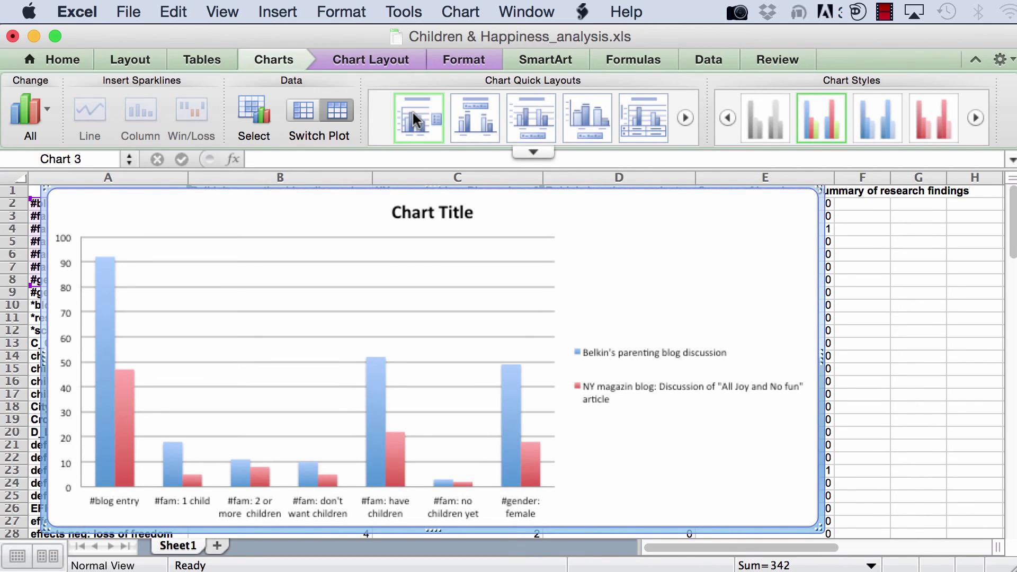
click(447, 210)
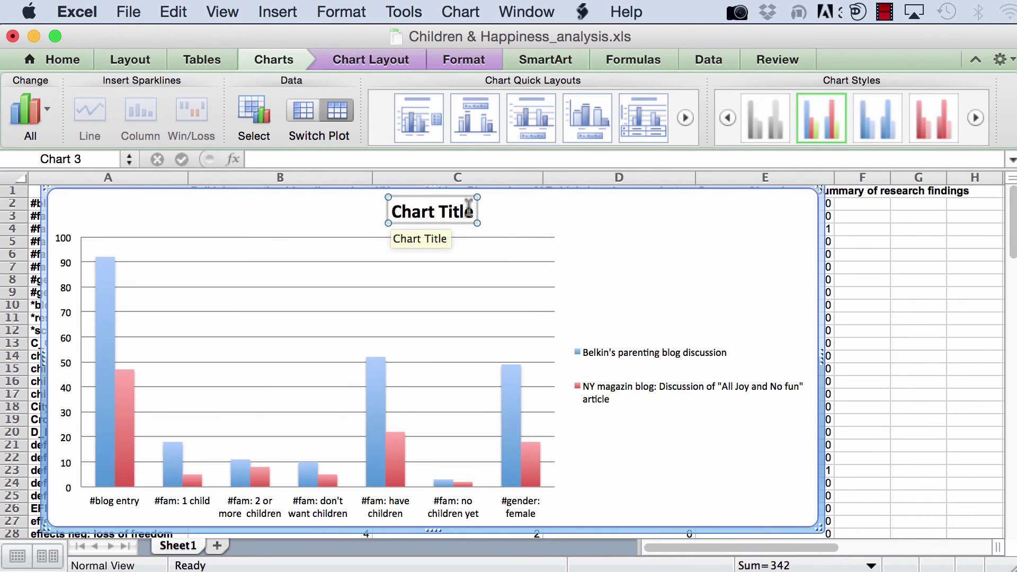
drag(471, 211, 404, 208)
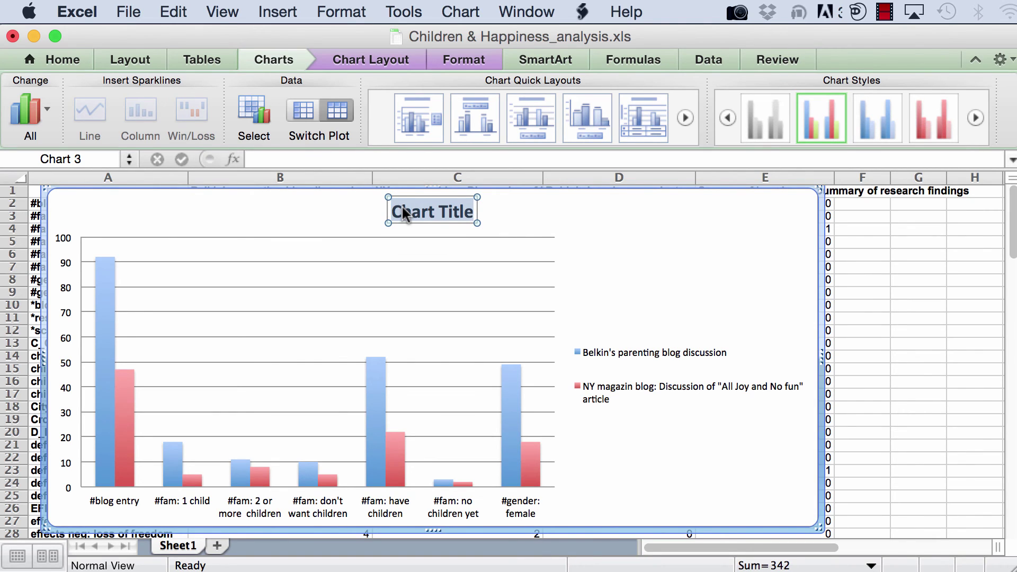
text(RE)
key(BackSpace)
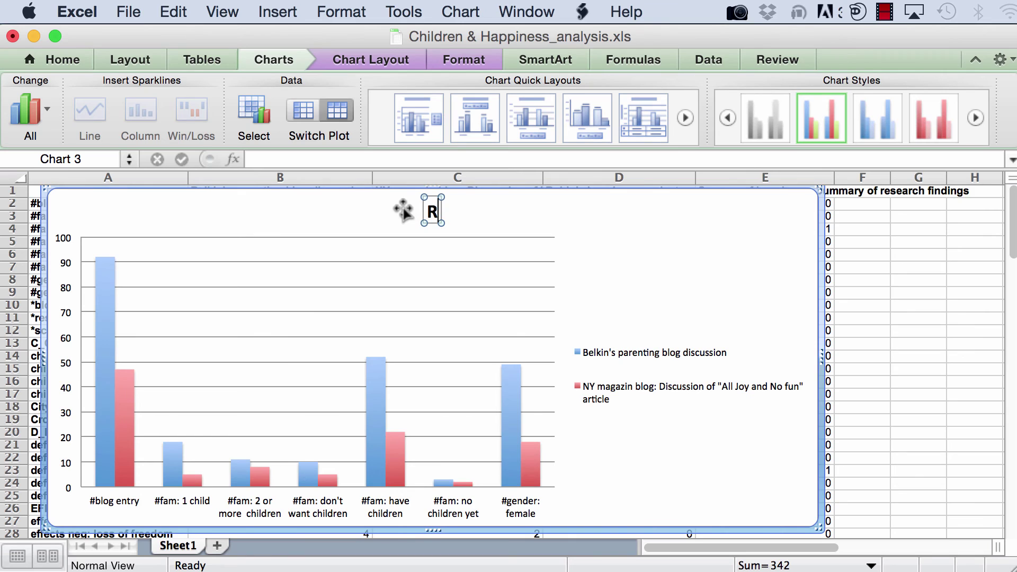
key(BackSpace)
Enter the title 'Code Frequency:' with 'References to Family Across Documents' on a second line
text(Code F)
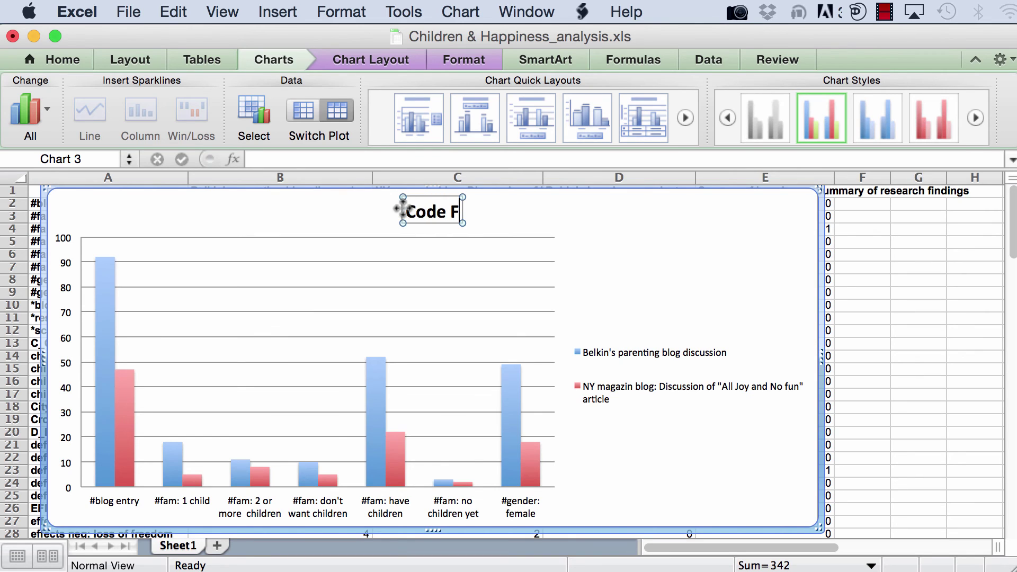
text(requency)
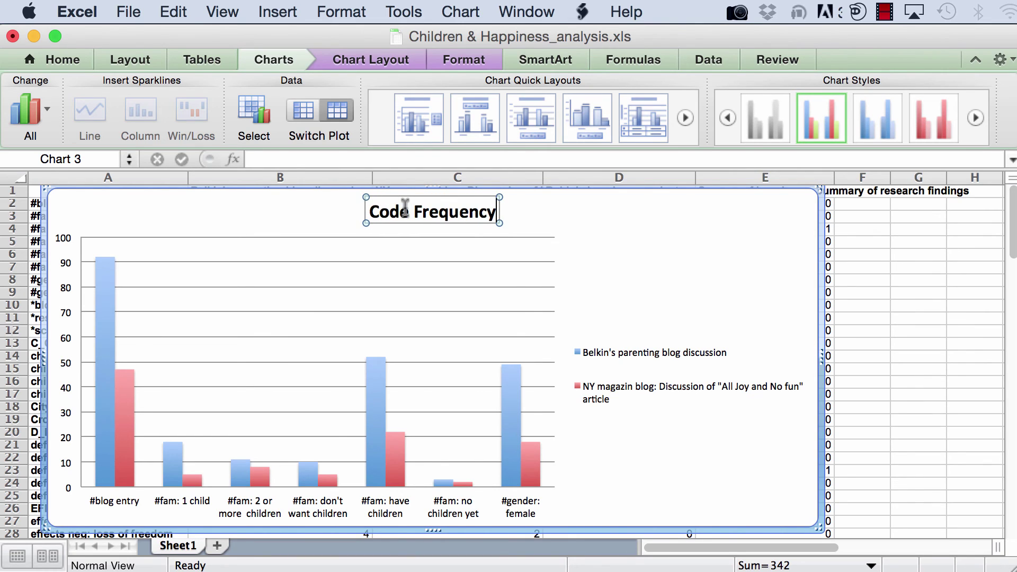
text(:)
key(Return)
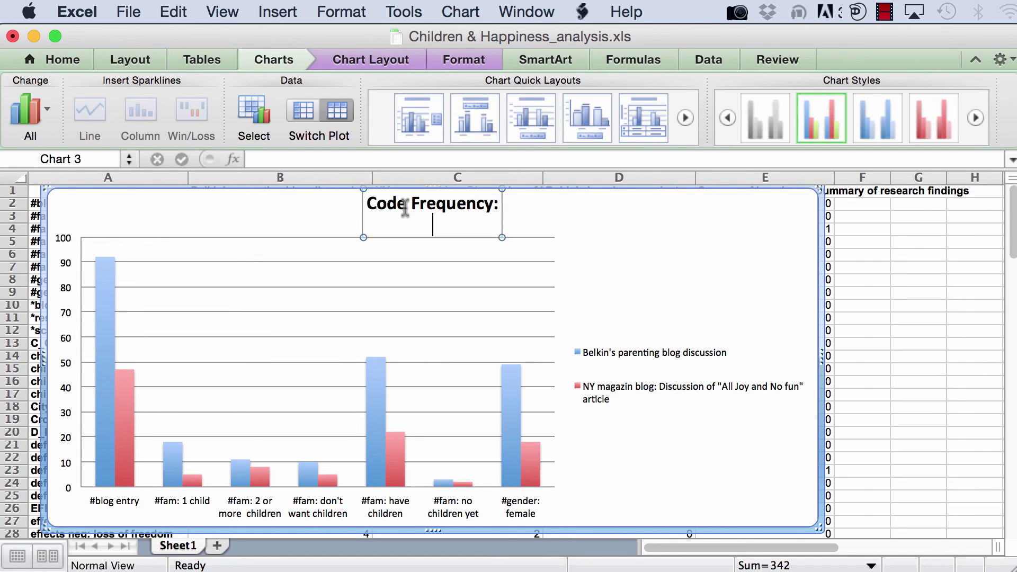
text(REfer)
key(BackSpace)
key(BackSpace)
key(BackSpace)
key(BackSpace)
text(eferences )
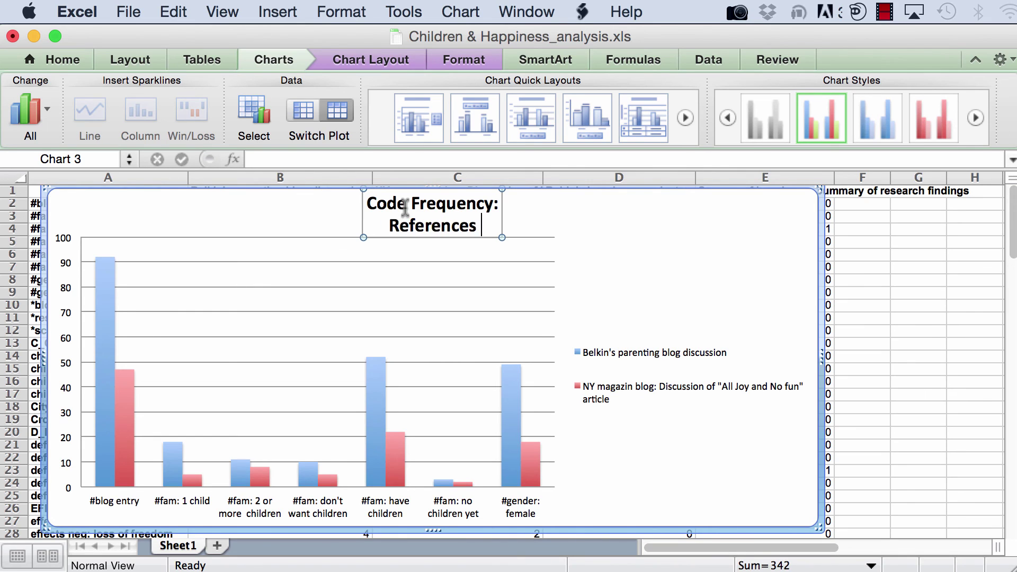
text(to Family)
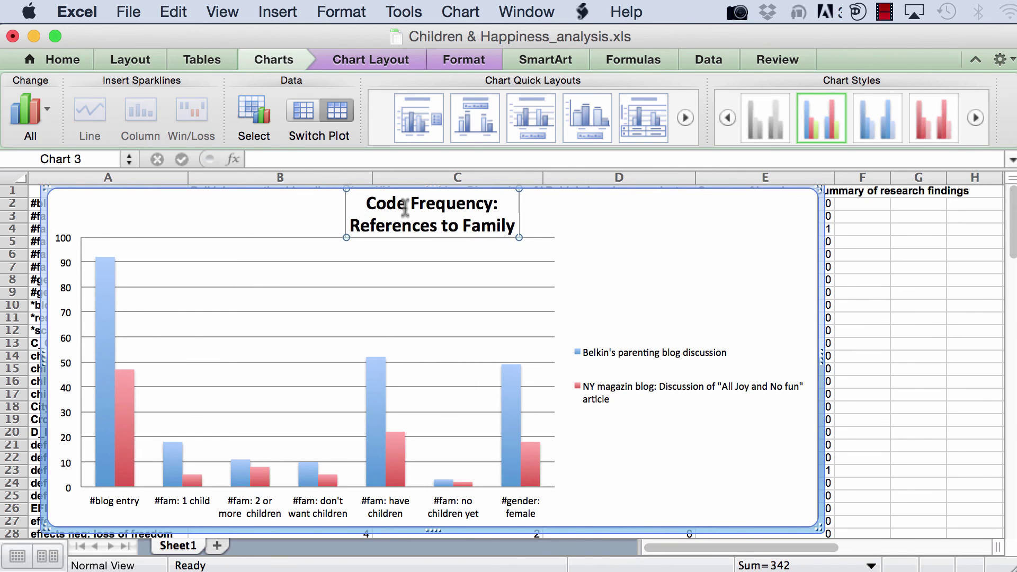
text( Across D)
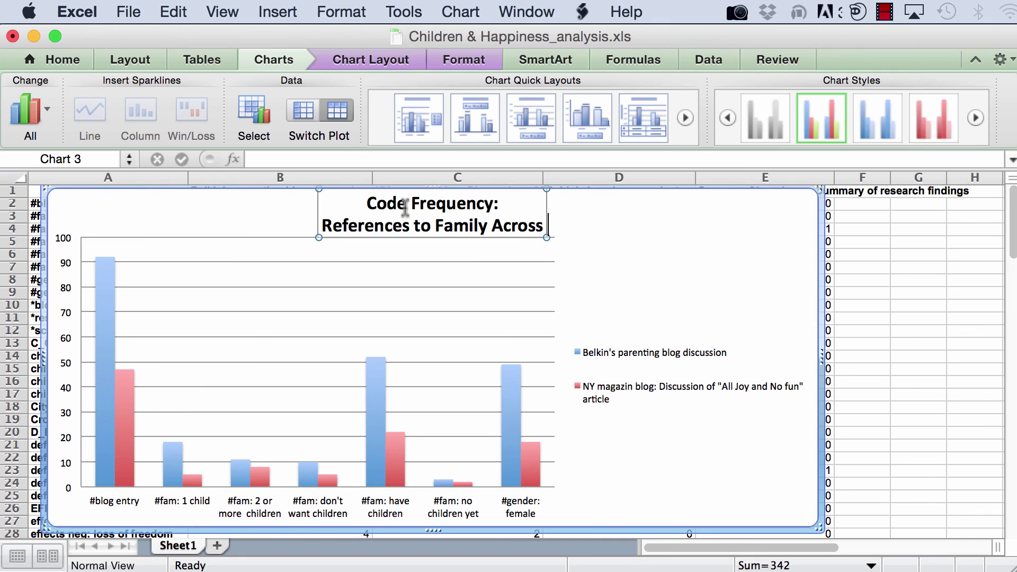
key(BackSpace)
key(BackSpace)
key(BackSpace)
key(BackSpace)
key(BackSpace)
key(BackSpace)
key(BackSpace)
key(BackSpace)
key(BackSpace)
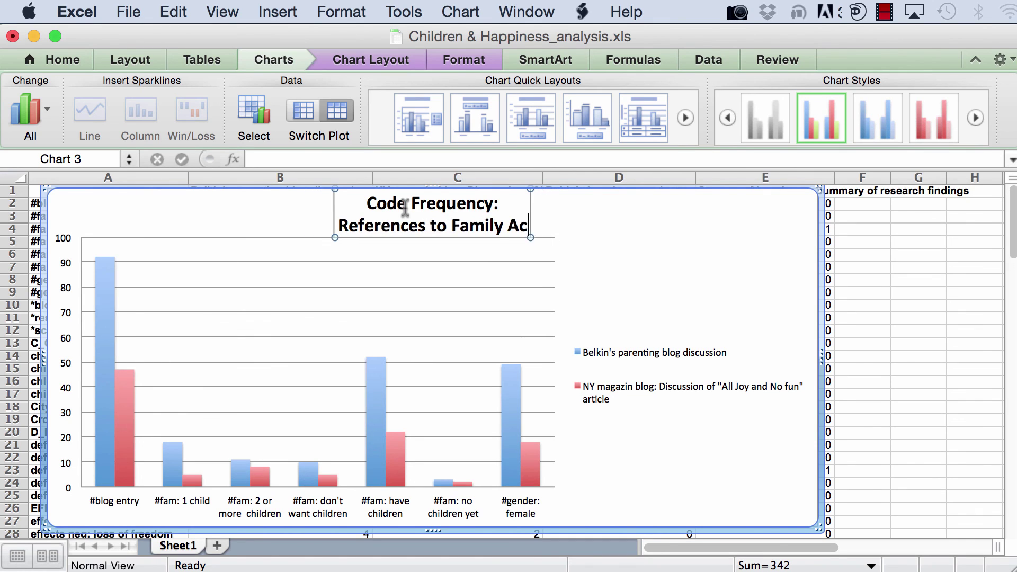
text(Acor)
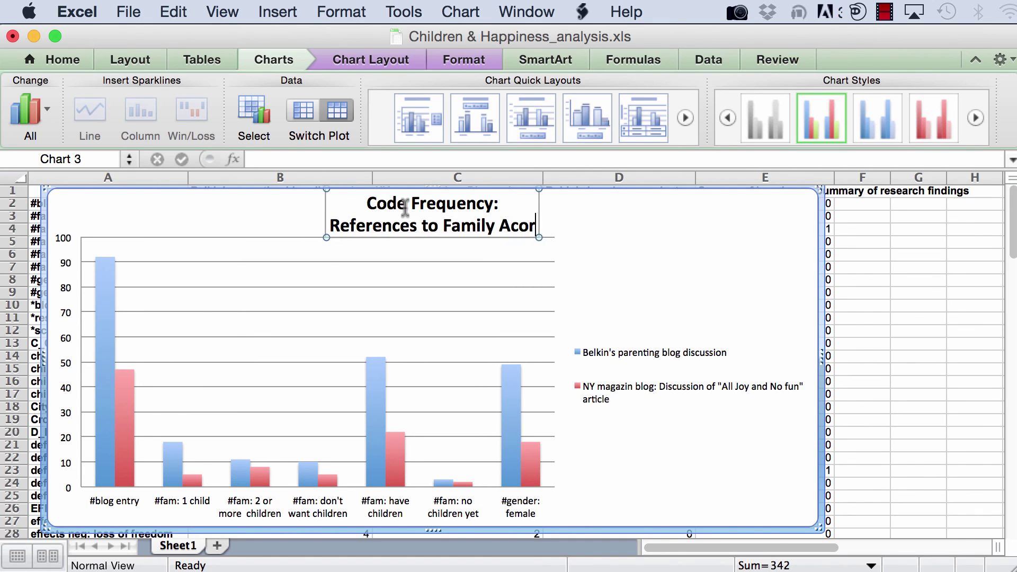
text(ss)
key(BackSpace)
key(BackSpace)
key(BackSpace)
key(BackSpace)
text(rosss)
key(BackSpace)
text(Documents)
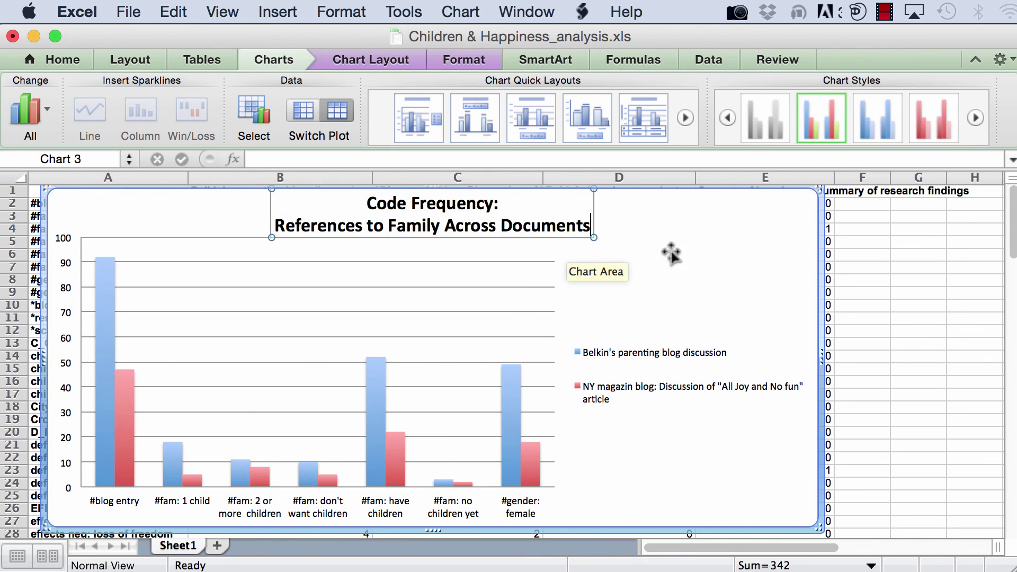
click(690, 256)
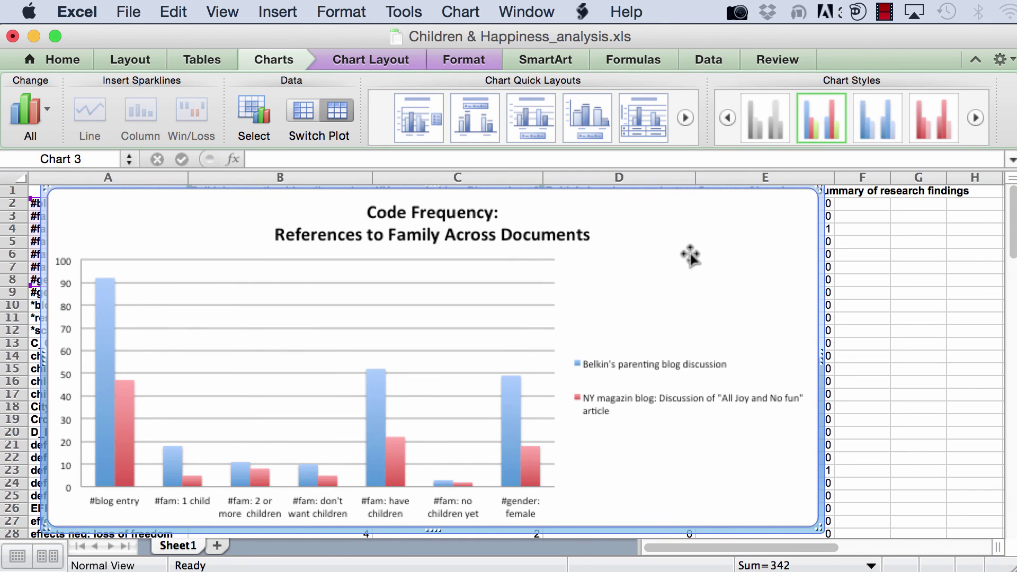